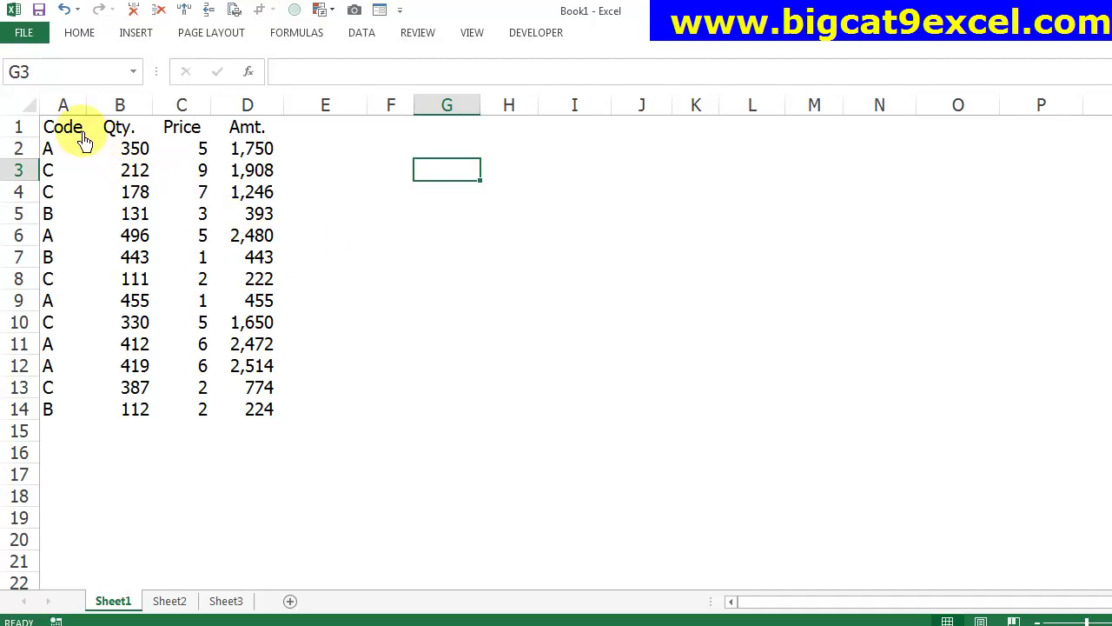
# Add filters to the A1:D1 headers and filter the Code column to show only A.
pyautogui.moveTo(80, 130); pyautogui.dragTo(260, 139)
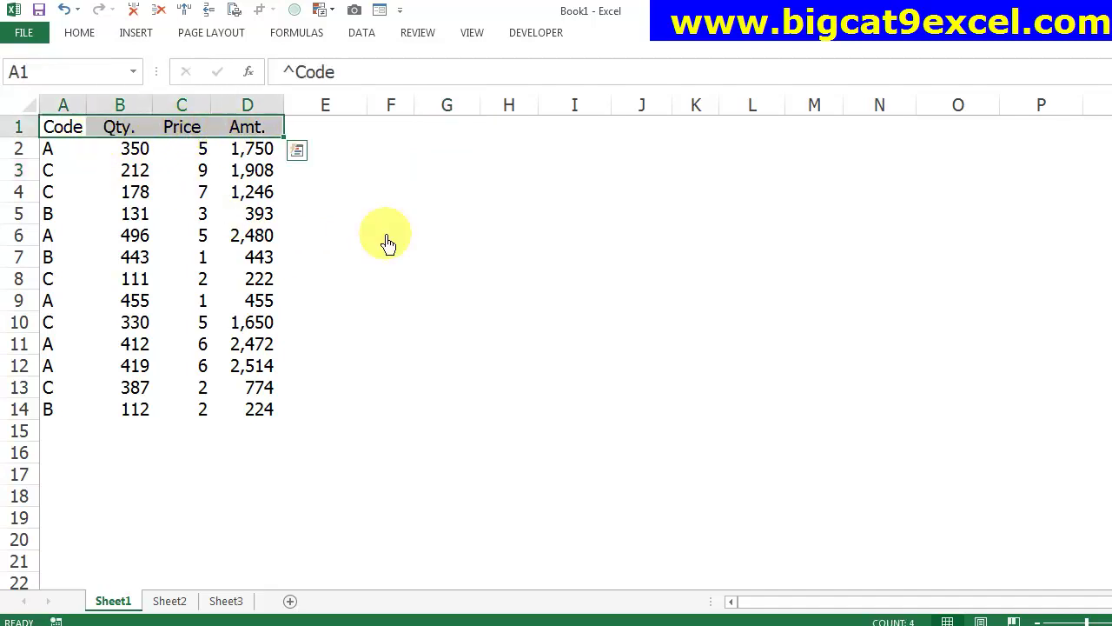
pyautogui.hotkey('alt', 'a')
pyautogui.press('t')
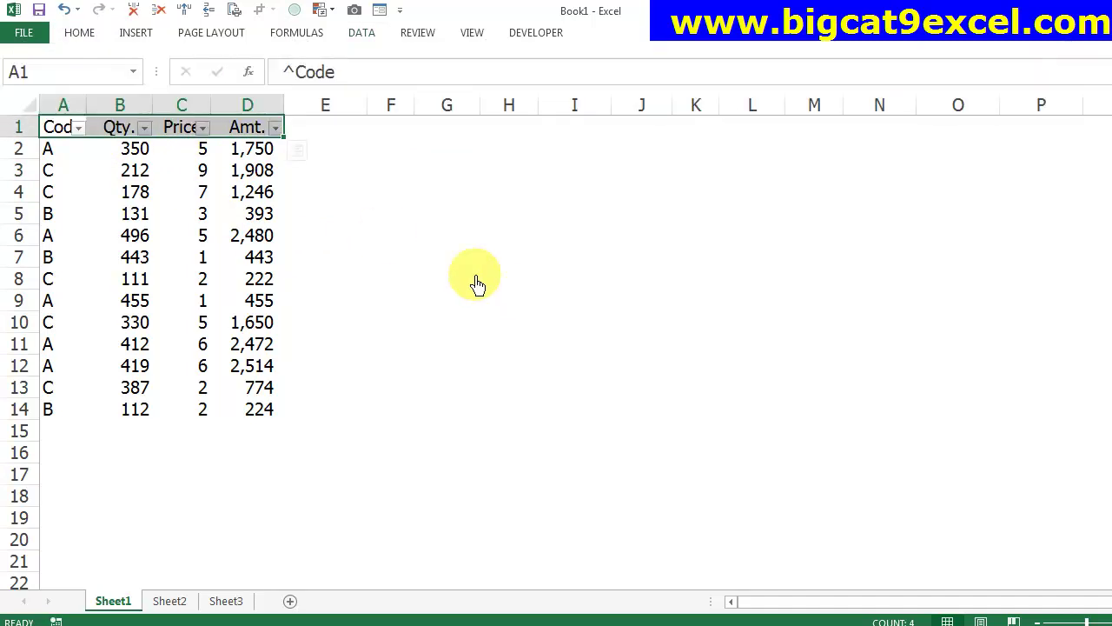
pyautogui.click(78, 127)
pyautogui.click(144, 298)
pyautogui.click(126, 311)
pyautogui.click(192, 458)
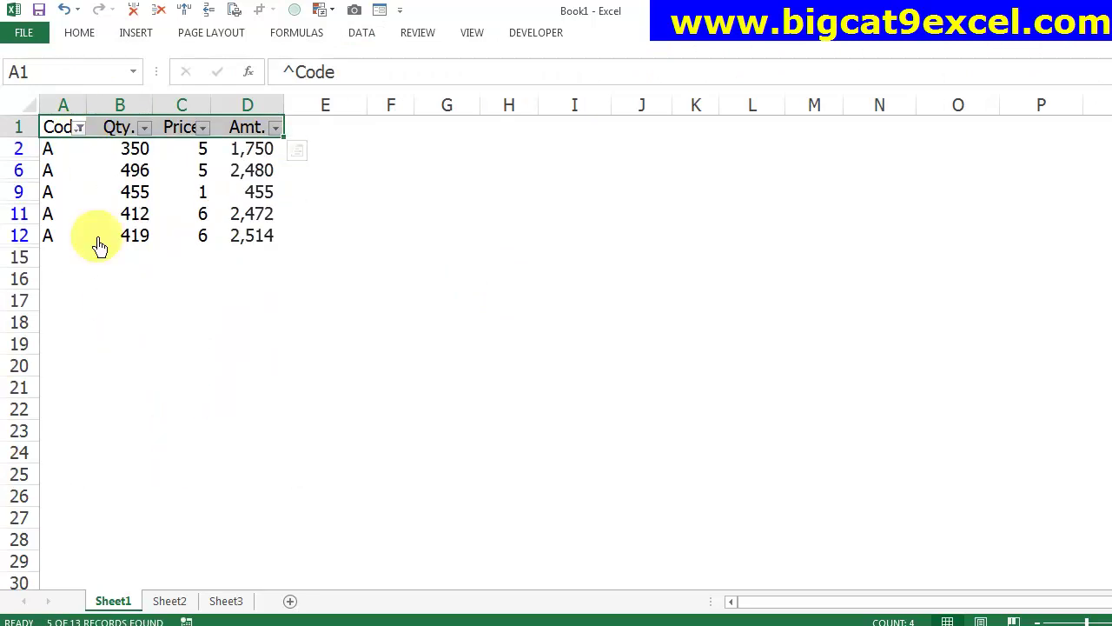
pyautogui.click(399, 282)
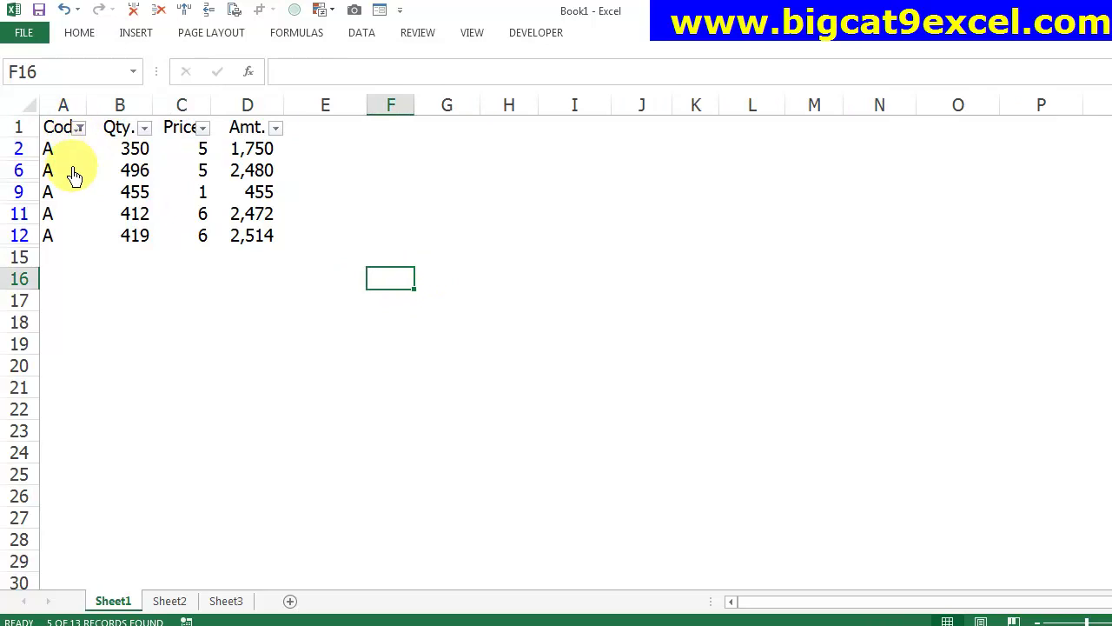
# Copy the headers and the five visible Code A rows and paste them at F19.
pyautogui.hotkey('ctrl', 'Home')
pyautogui.hotkey('shift', 'Right')
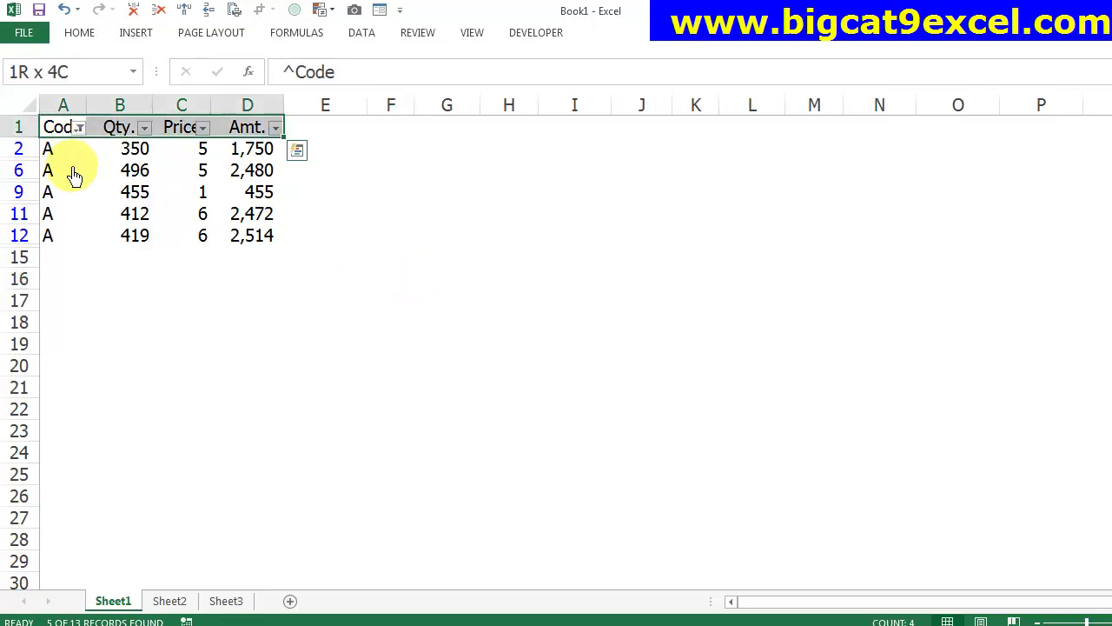
pyautogui.hotkey('shift', 'Down')
pyautogui.hotkey('ctrl', 'c')
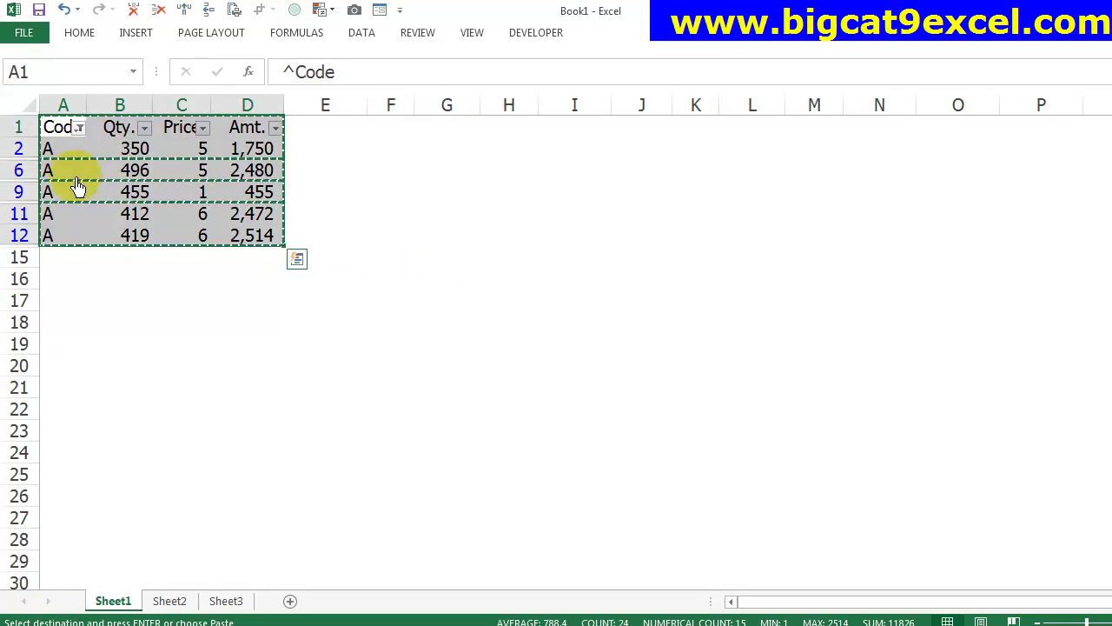
pyautogui.click(390, 352)
pyautogui.press('Return')
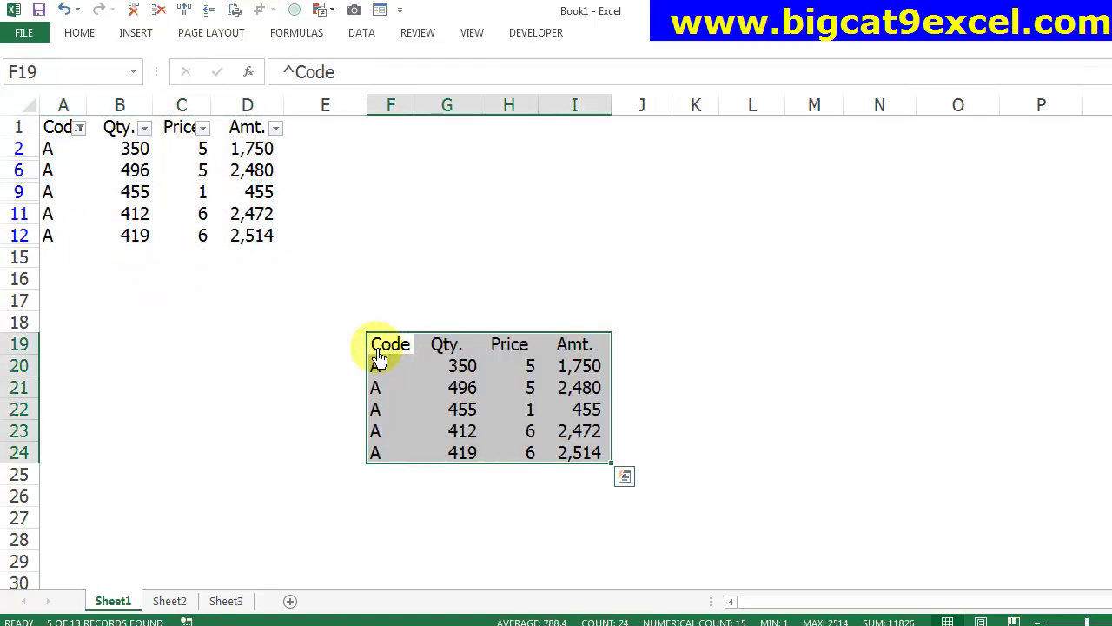
pyautogui.click(669, 456)
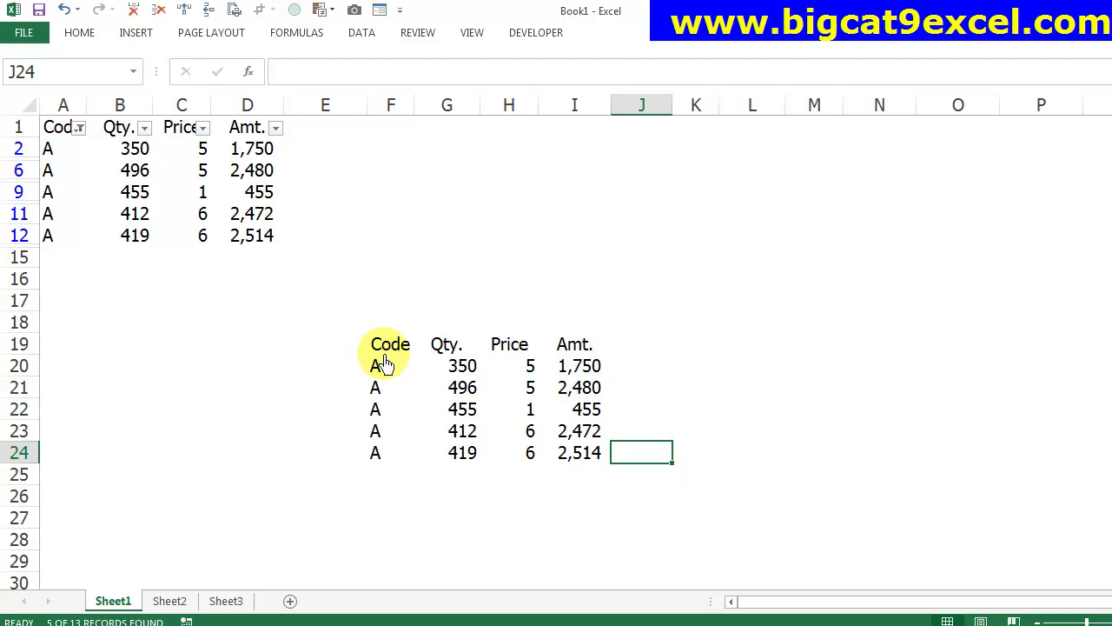
# On Sheet2, paste A1:D12 at F17, then delete that block since it included hidden rows.
pyautogui.click(170, 600)
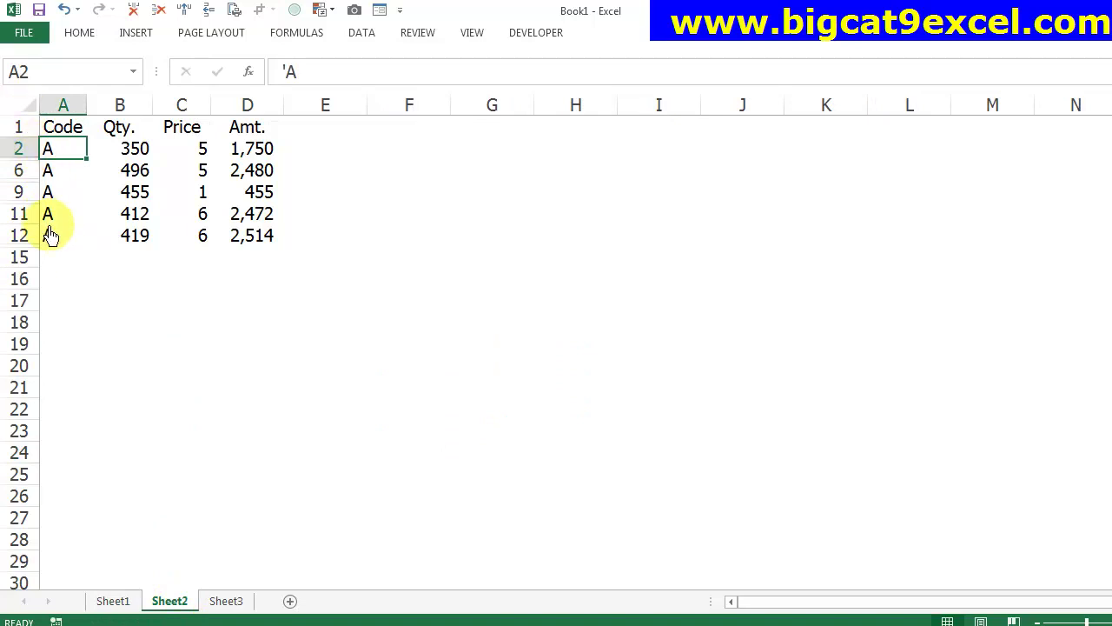
pyautogui.click(64, 135)
pyautogui.hotkey('shift', 'Right')
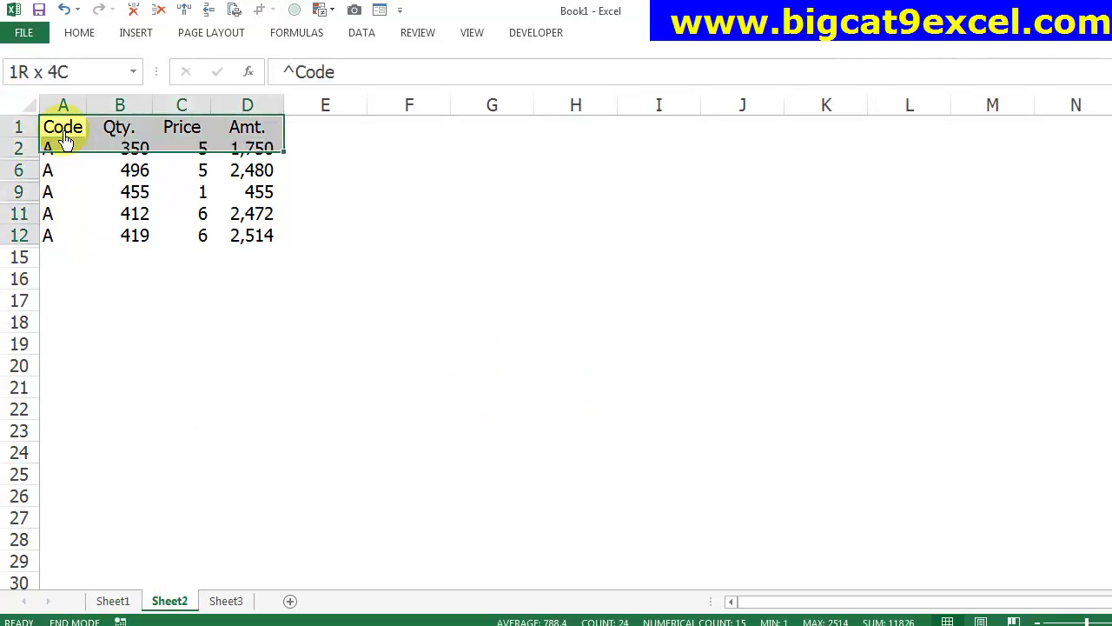
pyautogui.press('End')
pyautogui.hotkey('shift', 'Down')
pyautogui.hotkey('ctrl', 'c')
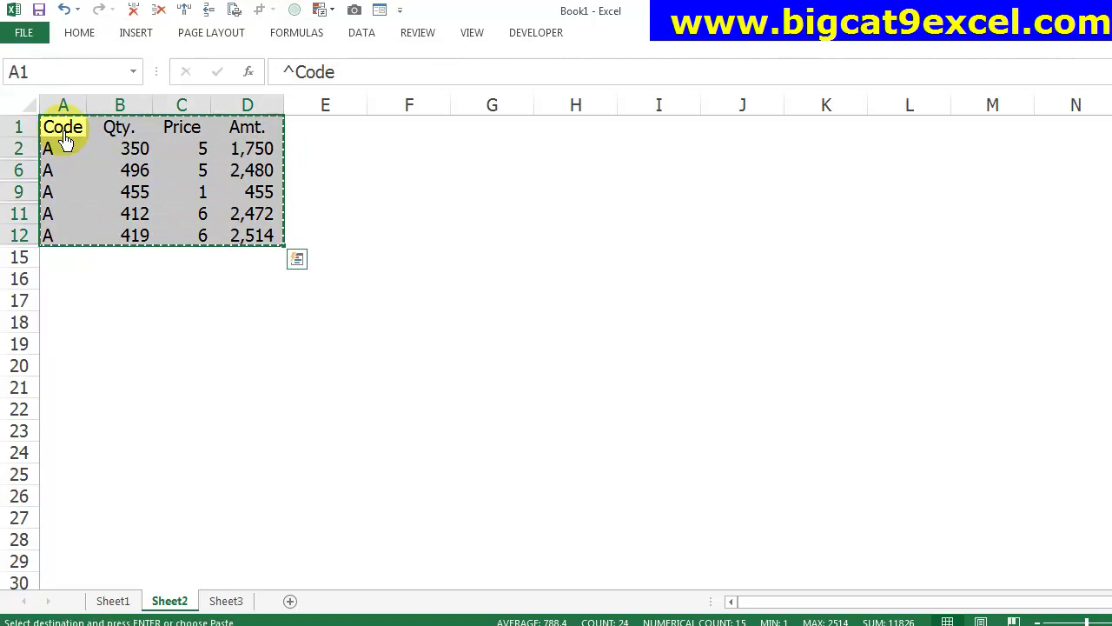
pyautogui.click(429, 304)
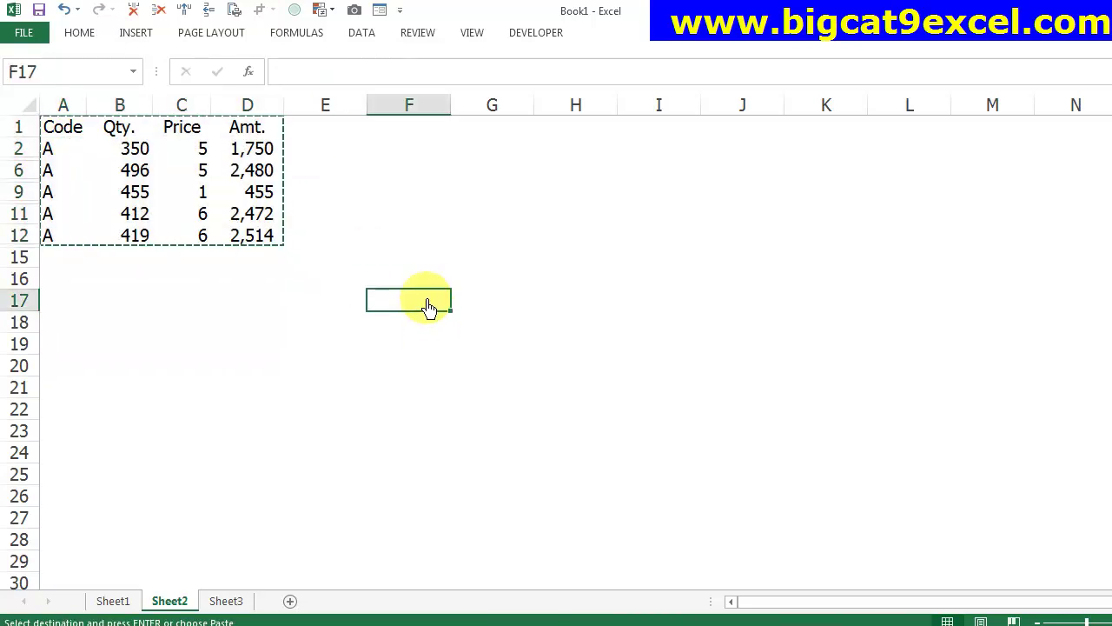
pyautogui.press('Return')
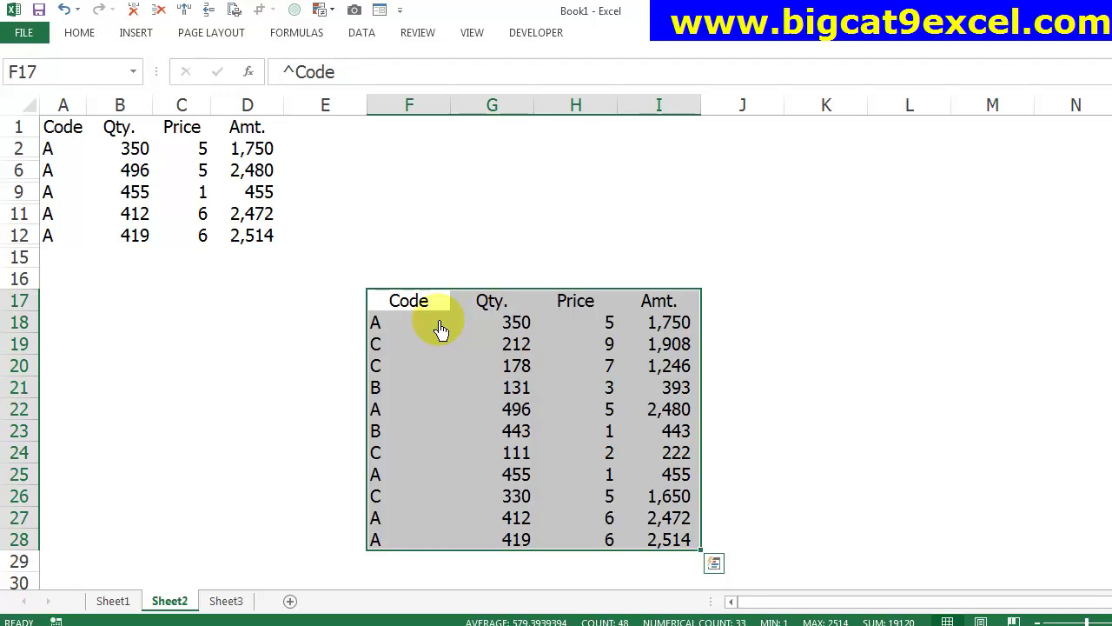
pyautogui.press('Delete')
pyautogui.hotkey('ctrl', 'Home')
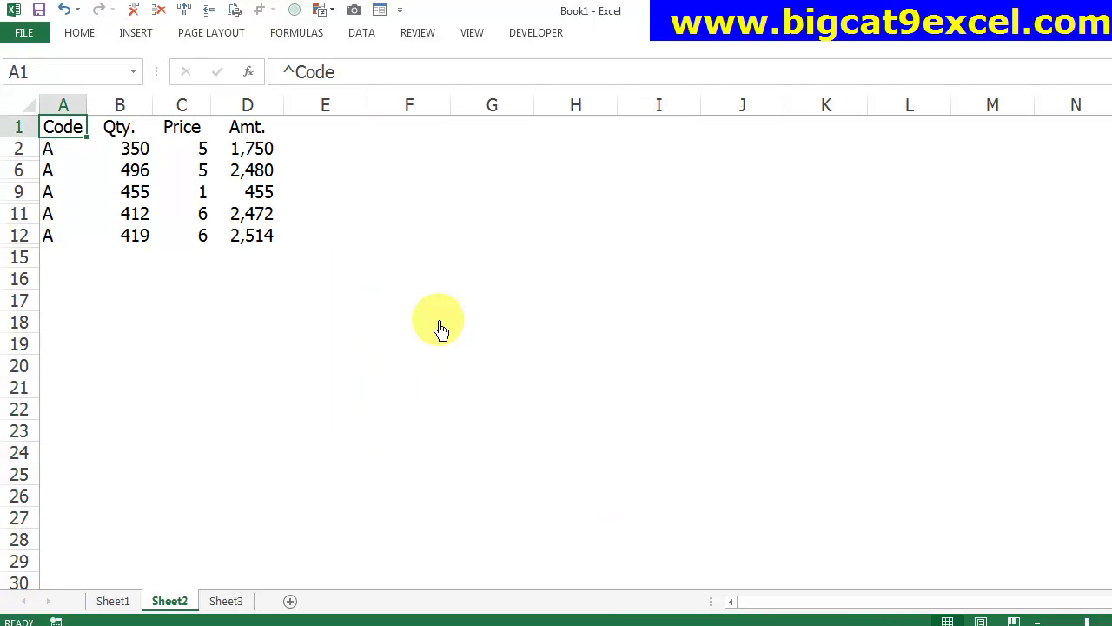
# Select A1:D12 and narrow it to visible cells only with F5 Go To Special.
pyautogui.hotkey('shift', 'Right')
pyautogui.press('End')
pyautogui.hotkey('shift', 'Down')
pyautogui.press('F5')
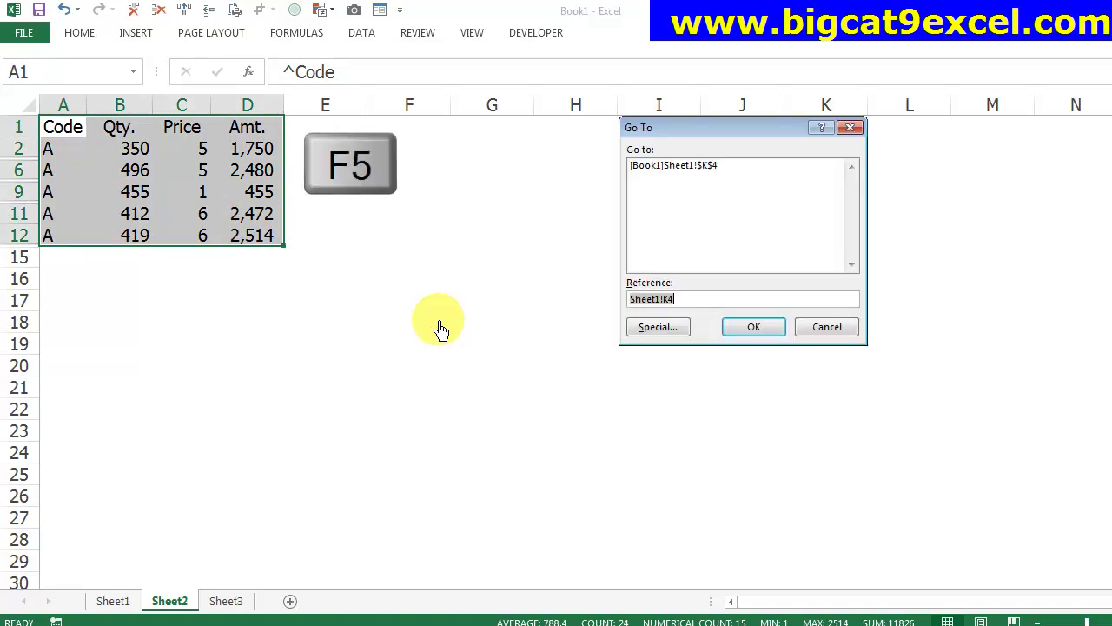
pyautogui.click(653, 330)
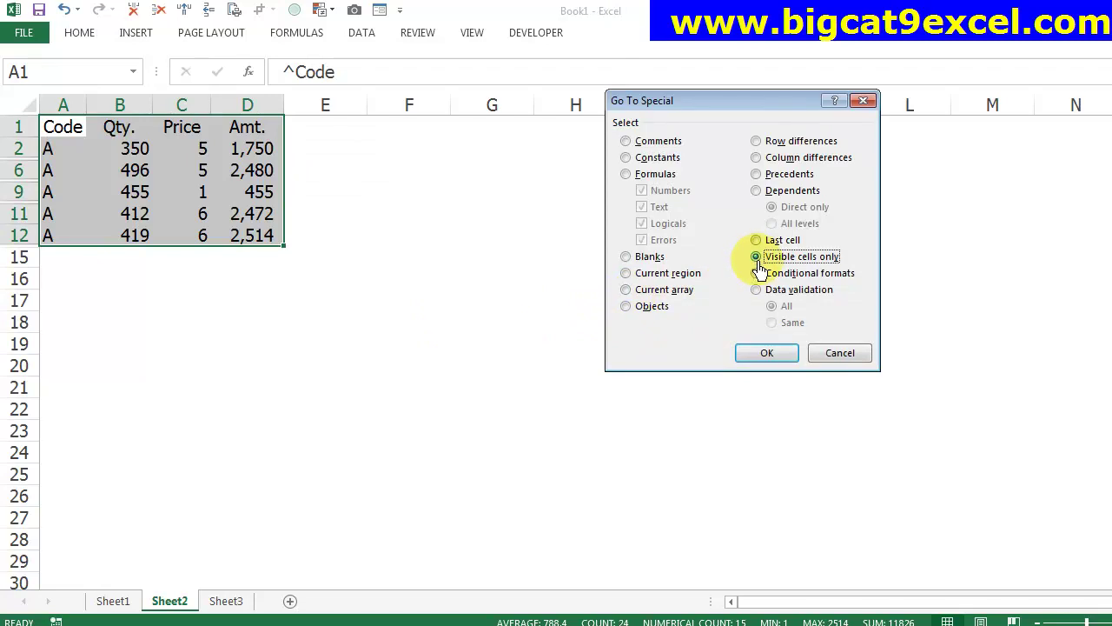
pyautogui.click(768, 353)
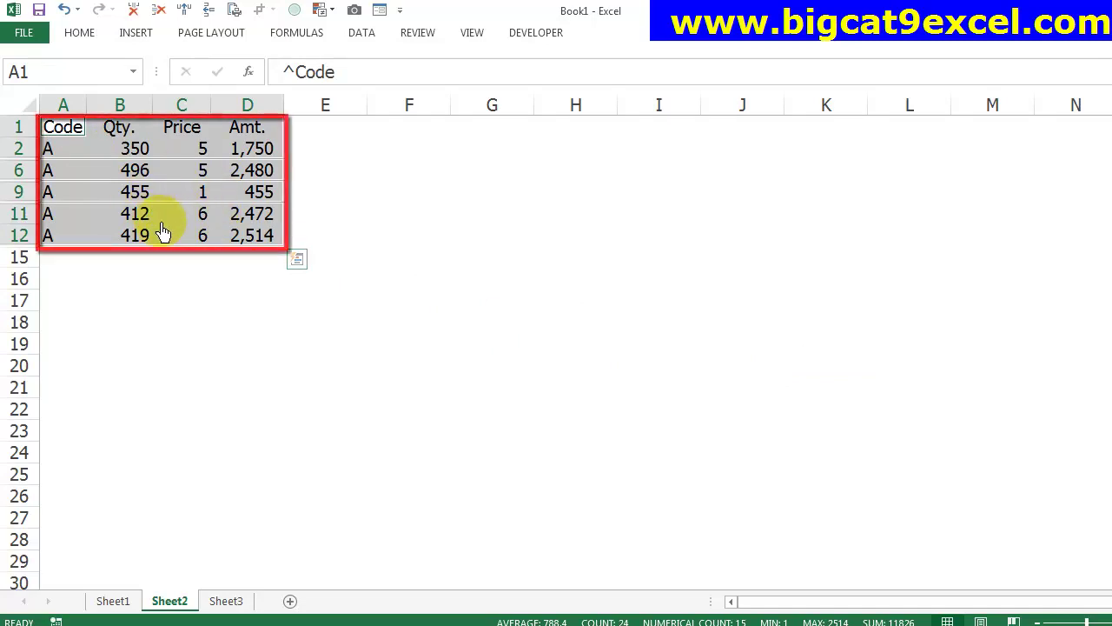
pyautogui.click(166, 217)
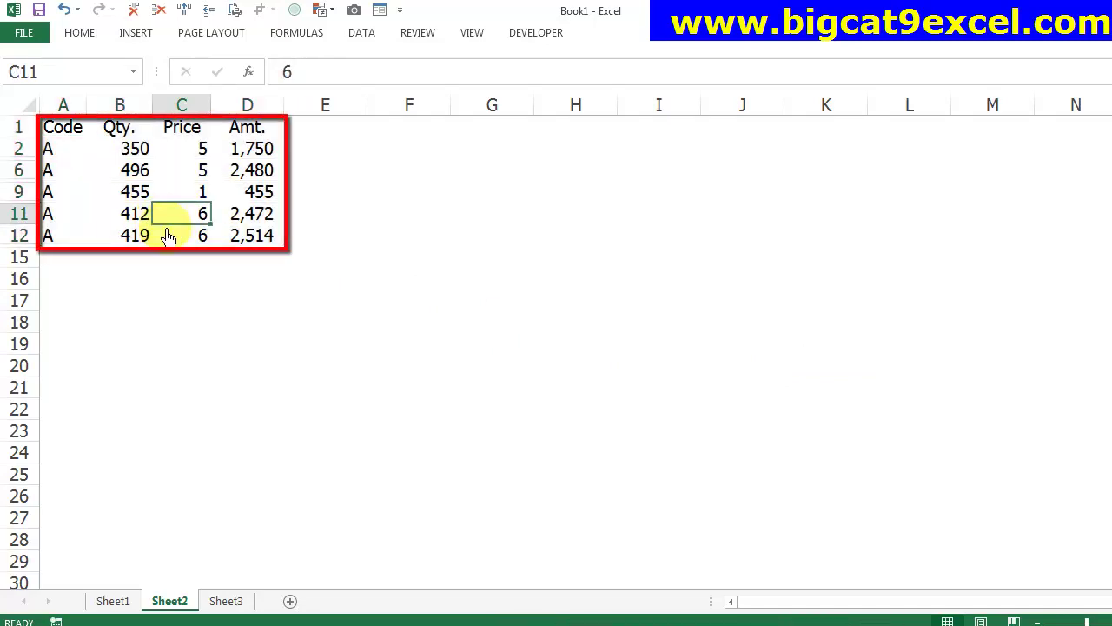
# Reselect the table from A1 and again keep only its visible cells via Ctrl+G Special.
pyautogui.click(55, 135)
pyautogui.hotkey('ctrl', 'shift', 'Right')
pyautogui.hotkey('ctrl', 'shift', 'Down')
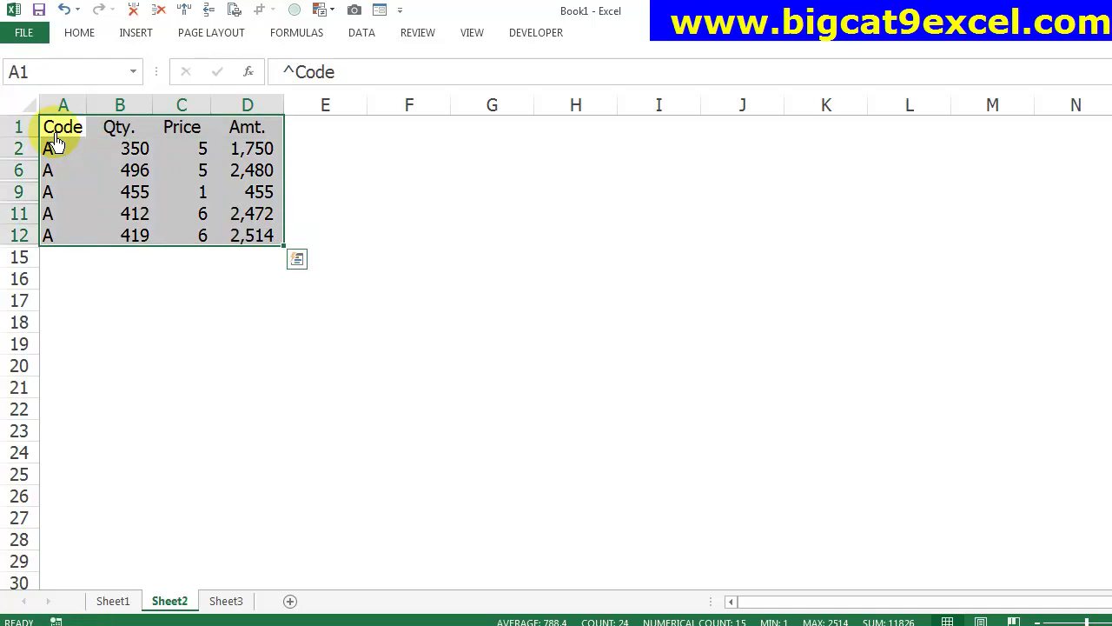
pyautogui.hotkey('ctrl', 'g')
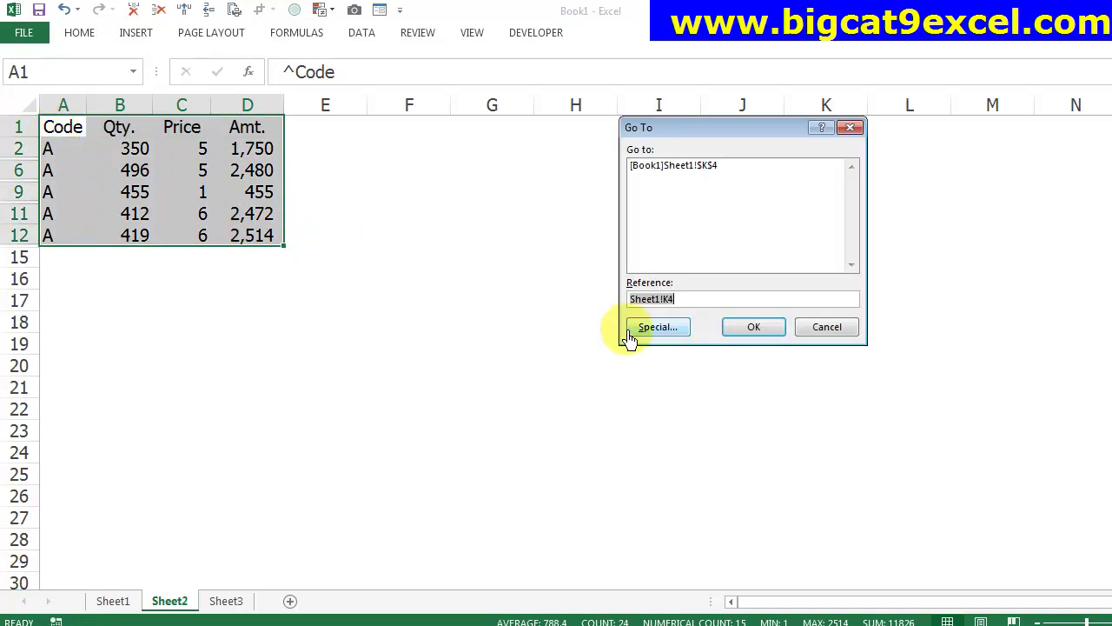
pyautogui.click(636, 329)
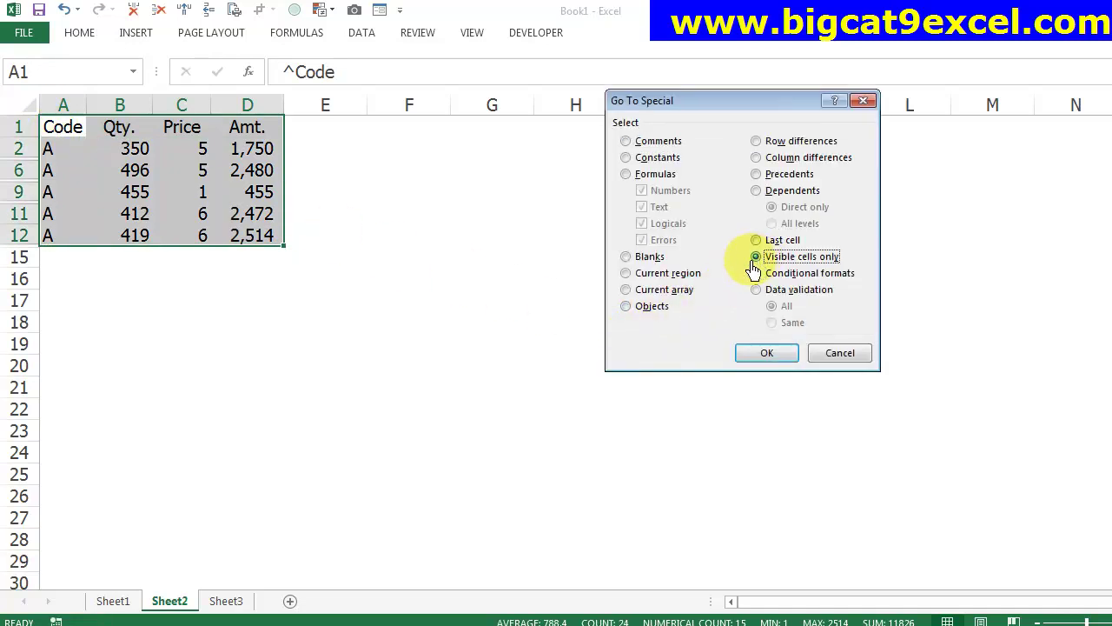
pyautogui.click(767, 353)
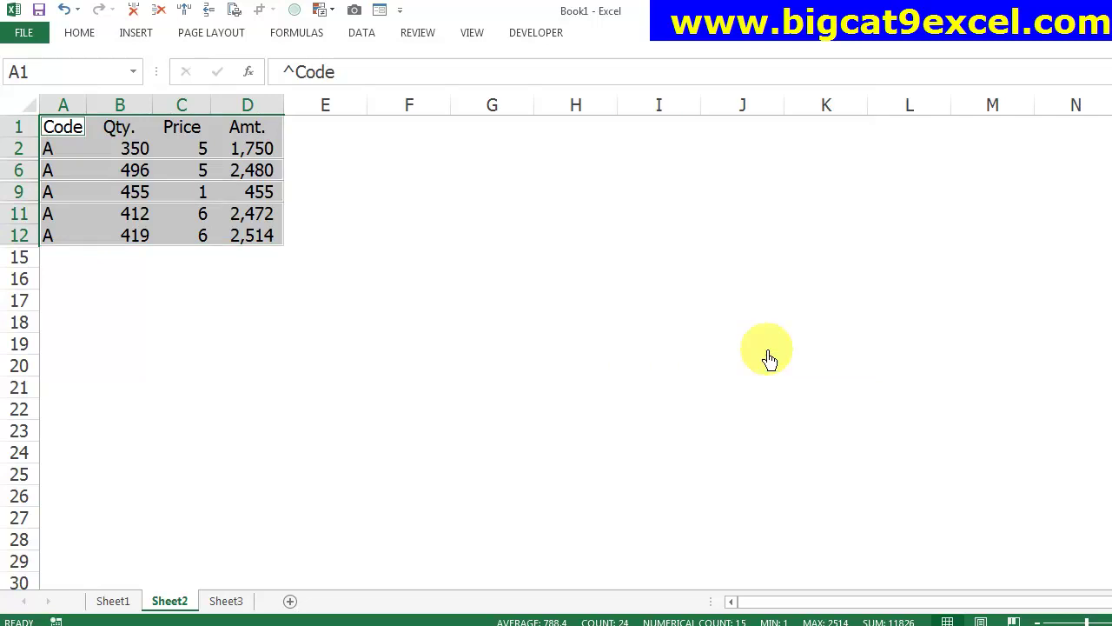
# Copy the visible cells and paste the headers plus five Code A rows at F17.
pyautogui.hotkey('ctrl', 'c')
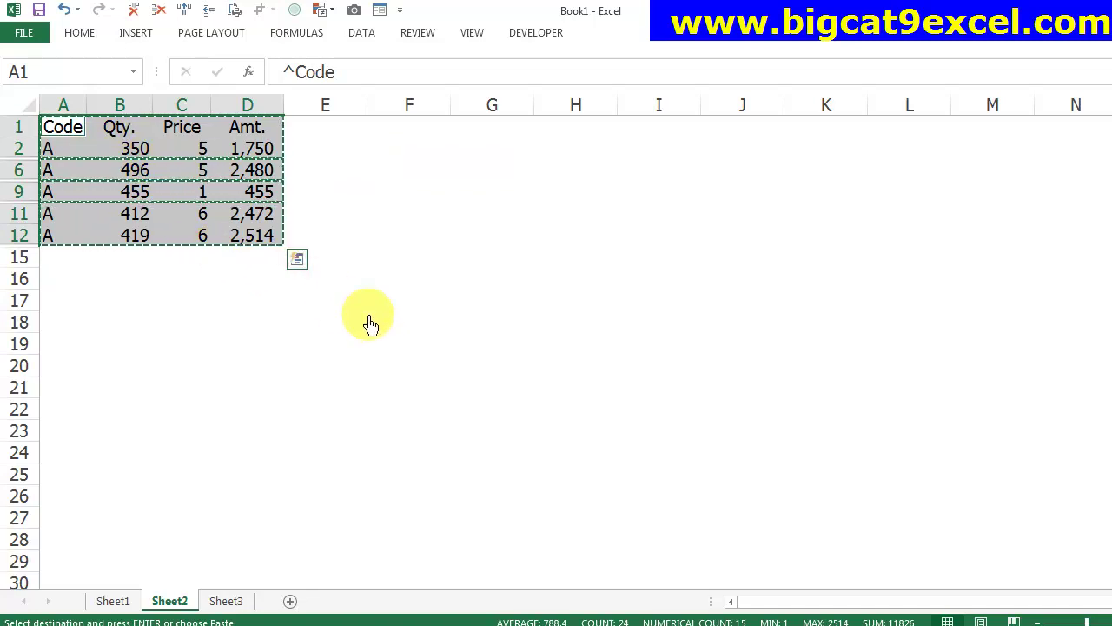
pyautogui.click(408, 315)
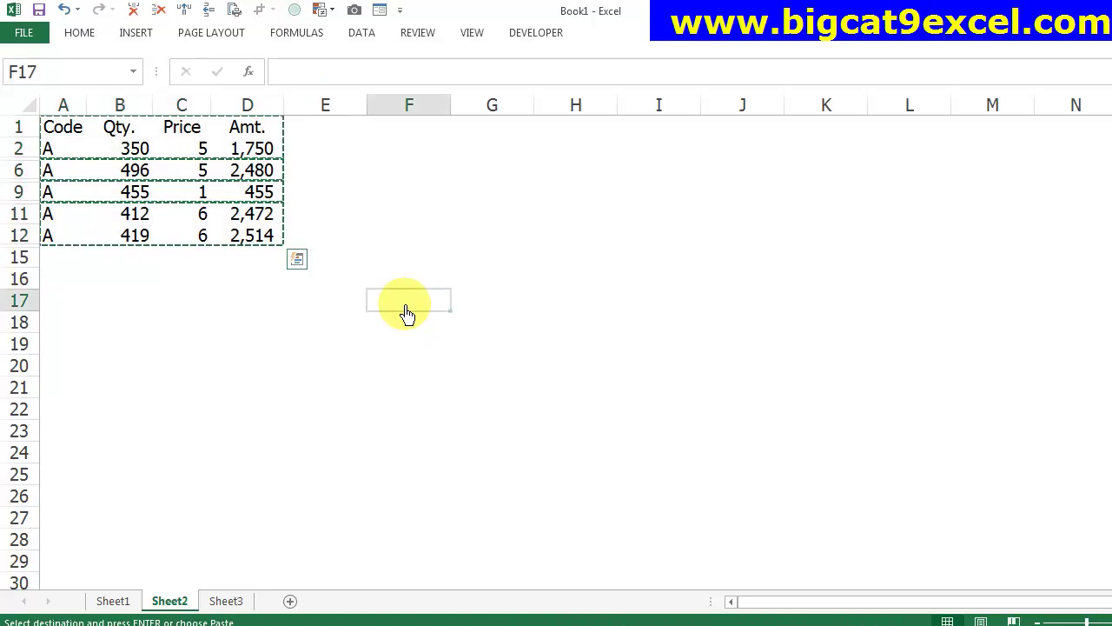
pyautogui.press('Return')
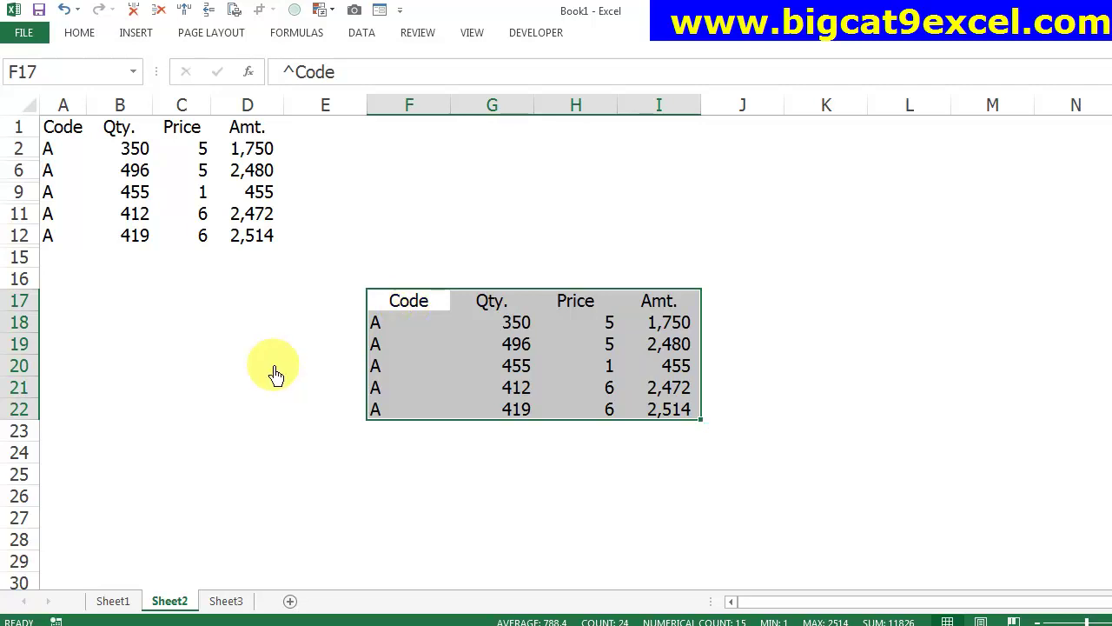
# On Sheet1, delete the old pasted block F19:I25 and turn off the existing filter.
pyautogui.click(112, 600)
pyautogui.moveTo(390, 345)
pyautogui.mouseDown()
pyautogui.moveTo(576, 454)
pyautogui.moveTo(570, 483)
pyautogui.mouseUp()
pyautogui.press('Delete')
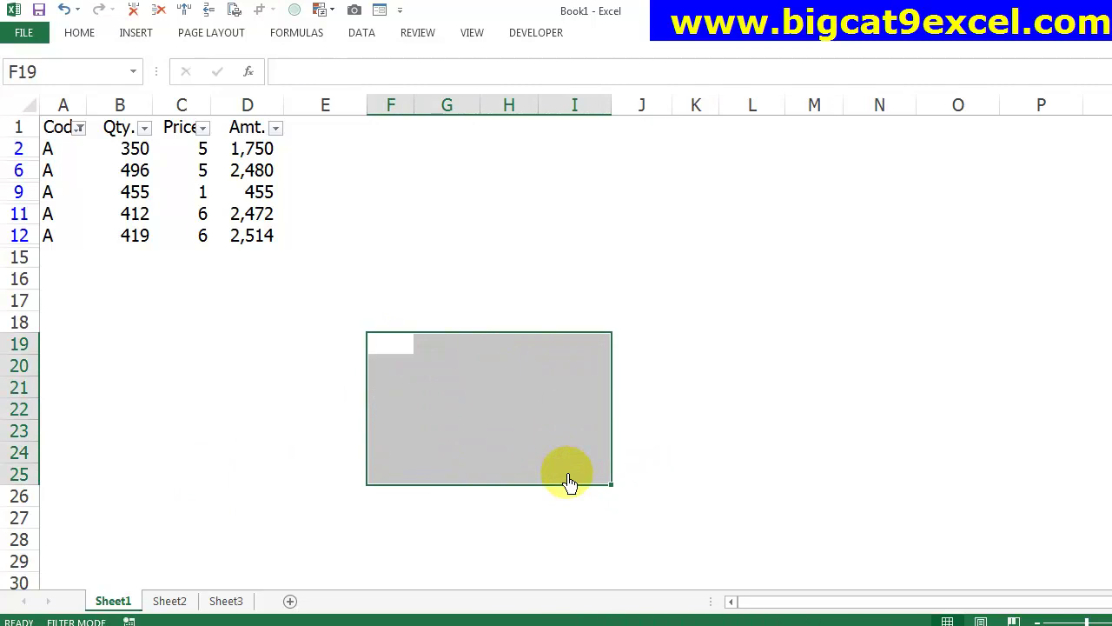
pyautogui.press('alt')
pyautogui.press('a')
pyautogui.press('t')
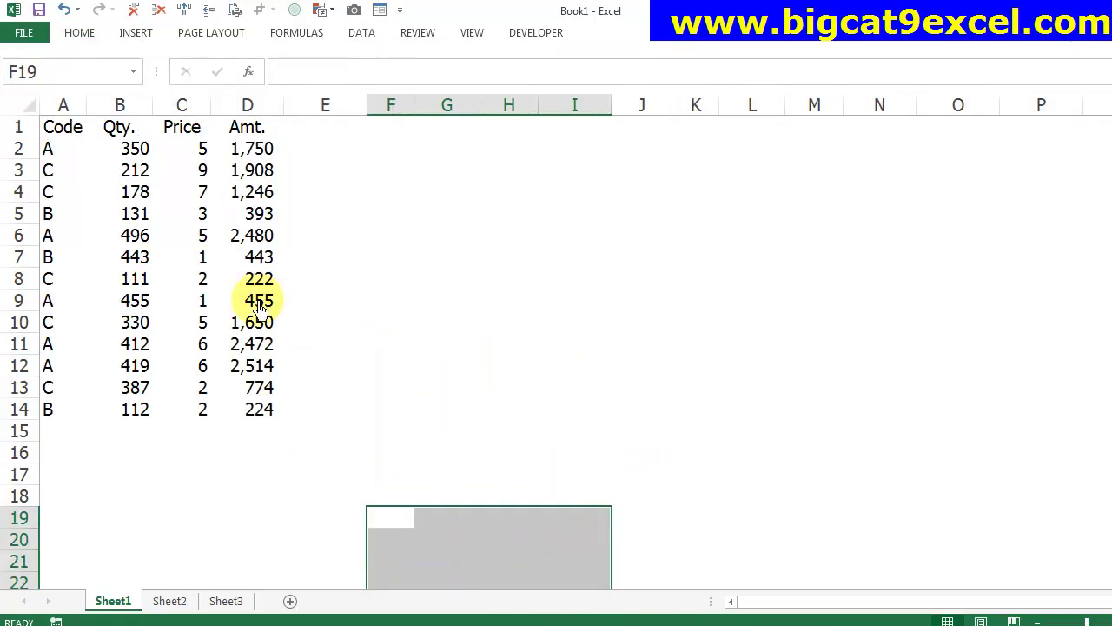
# Re-add filters from A1 and filter the Code column to A only.
pyautogui.click(65, 130)
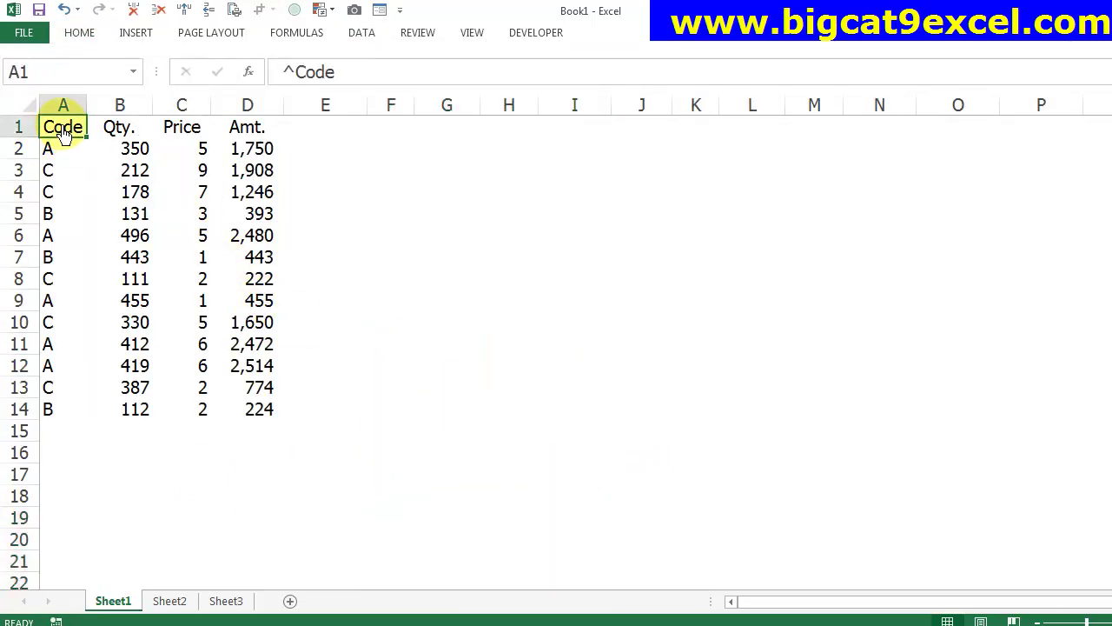
pyautogui.press('alt')
pyautogui.press('a')
pyautogui.press('t')
pyautogui.click(78, 130)
pyautogui.click(124, 297)
pyautogui.click(124, 311)
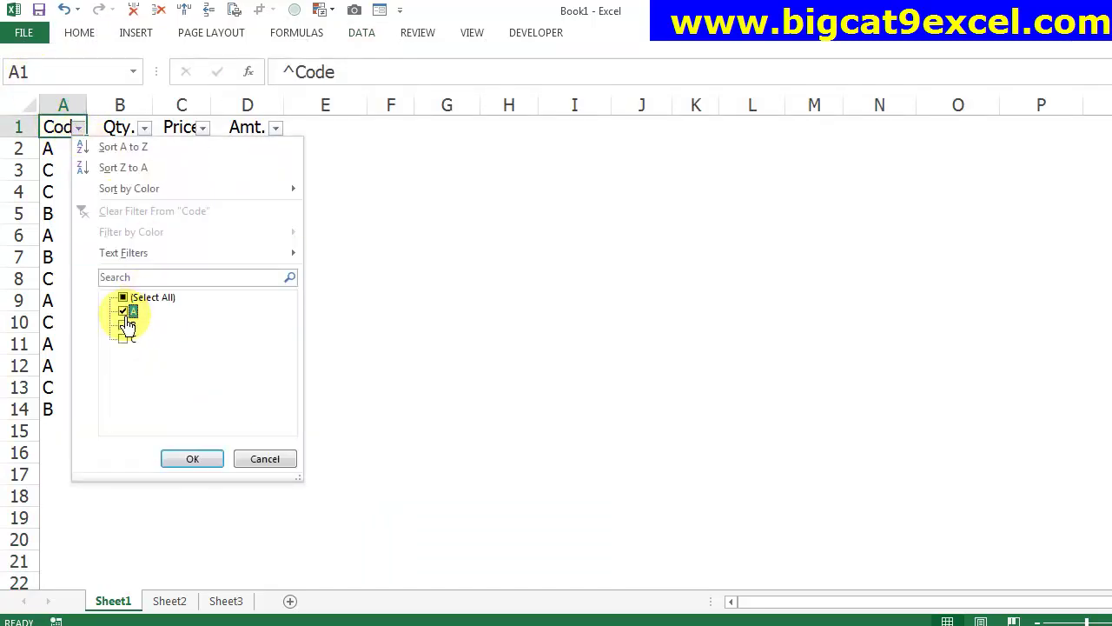
pyautogui.click(193, 459)
# Select the filtered table A1:D12, then turn the filter off to show all rows.
pyautogui.hotkey('ctrl', 'shift', 'Right')
pyautogui.hotkey('ctrl', 'shift', 'Down')
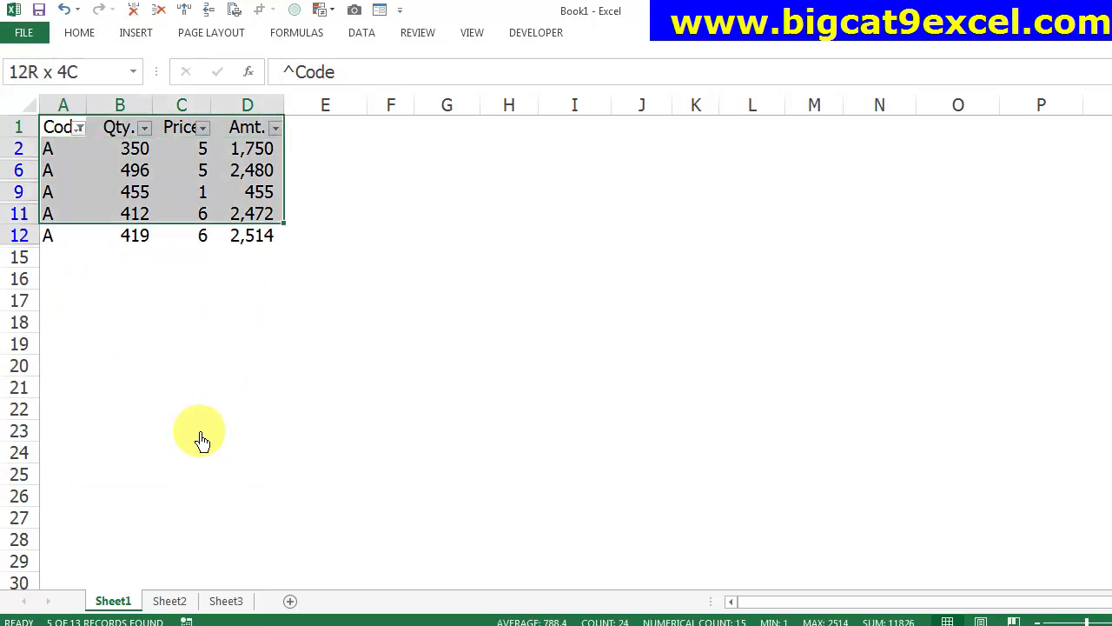
pyautogui.hotkey('ctrl', 'q')
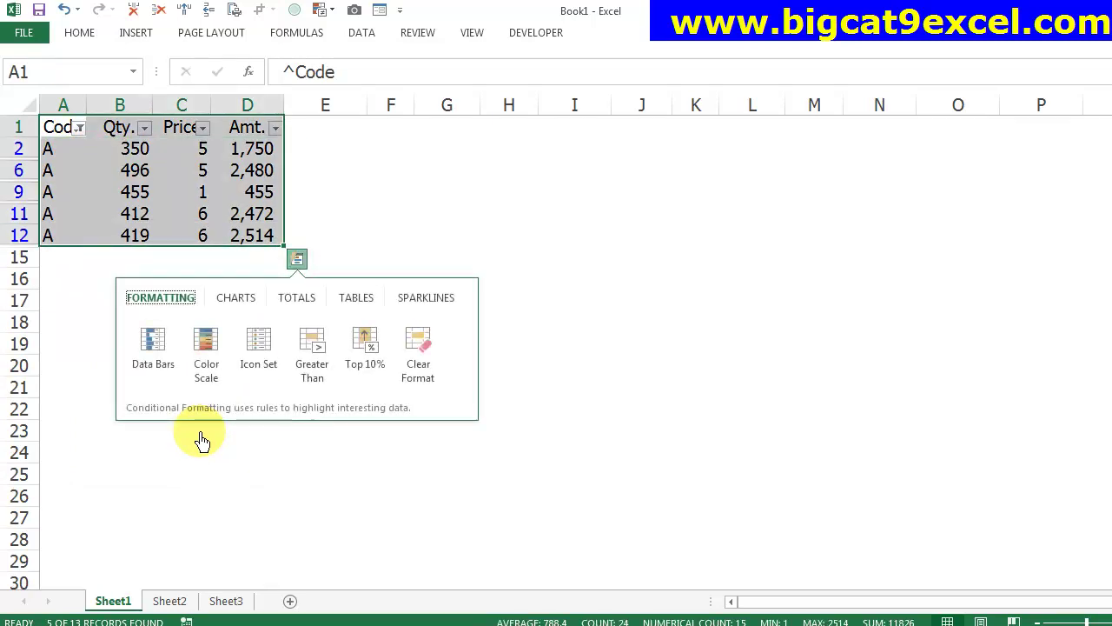
pyautogui.press('Escape')
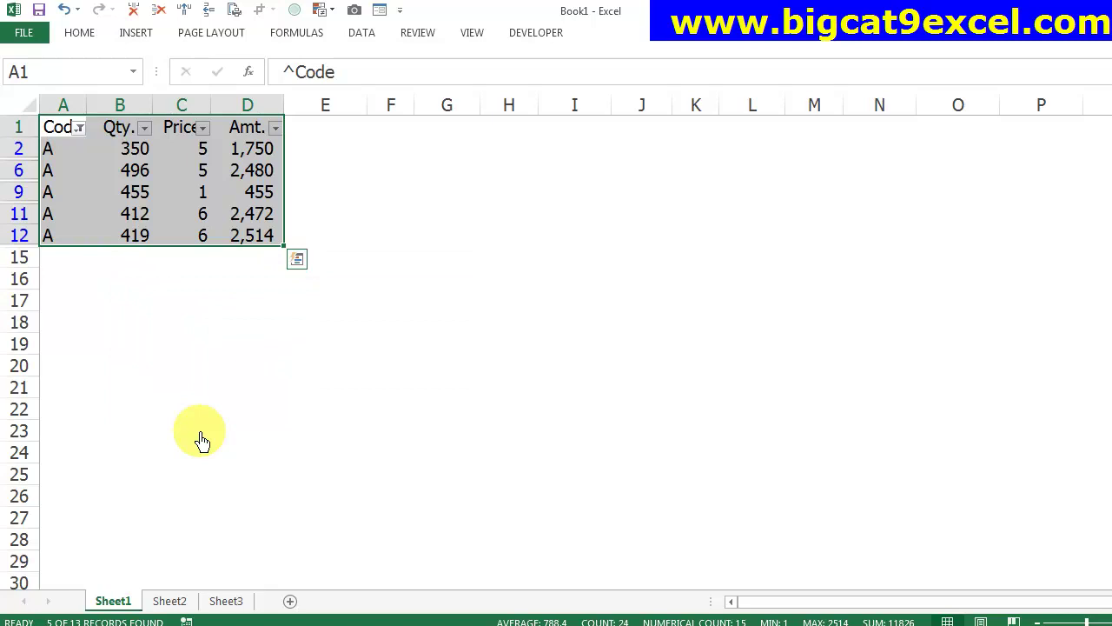
pyautogui.press('alt')
pyautogui.press('a')
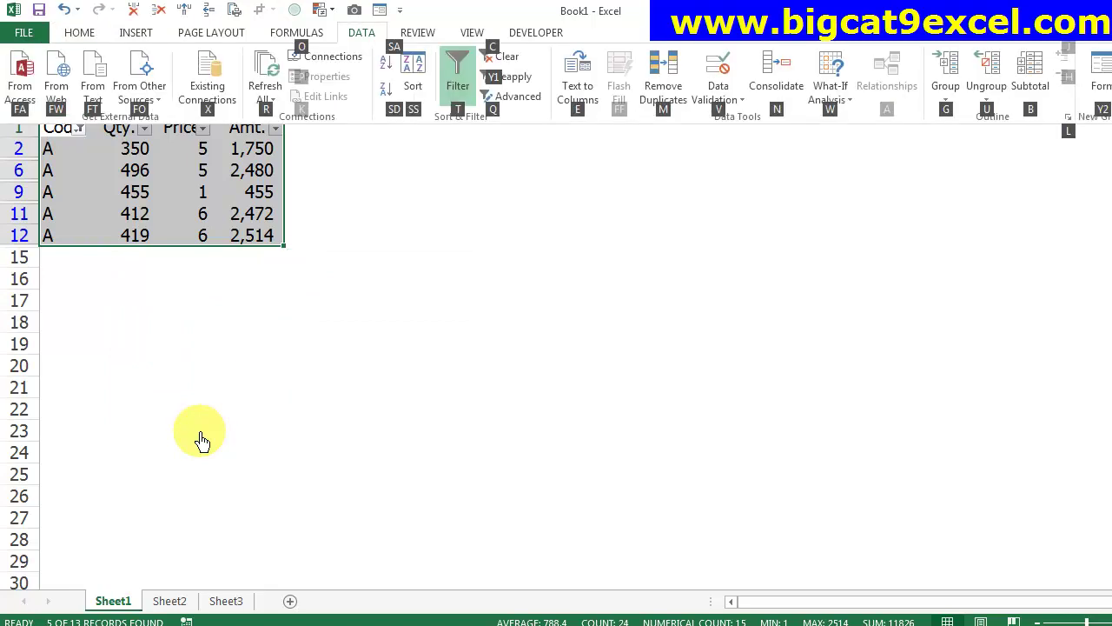
pyautogui.press('t')
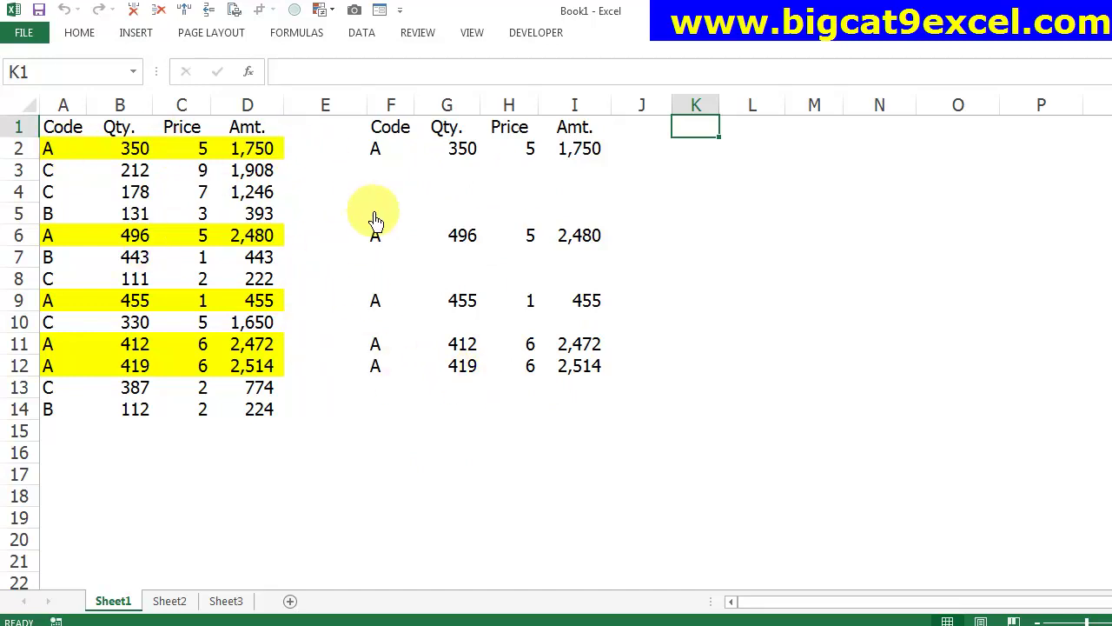
# Deselect the copied rows to review the yellow Code A rows and their F:I copy.
pyautogui.click(372, 437)
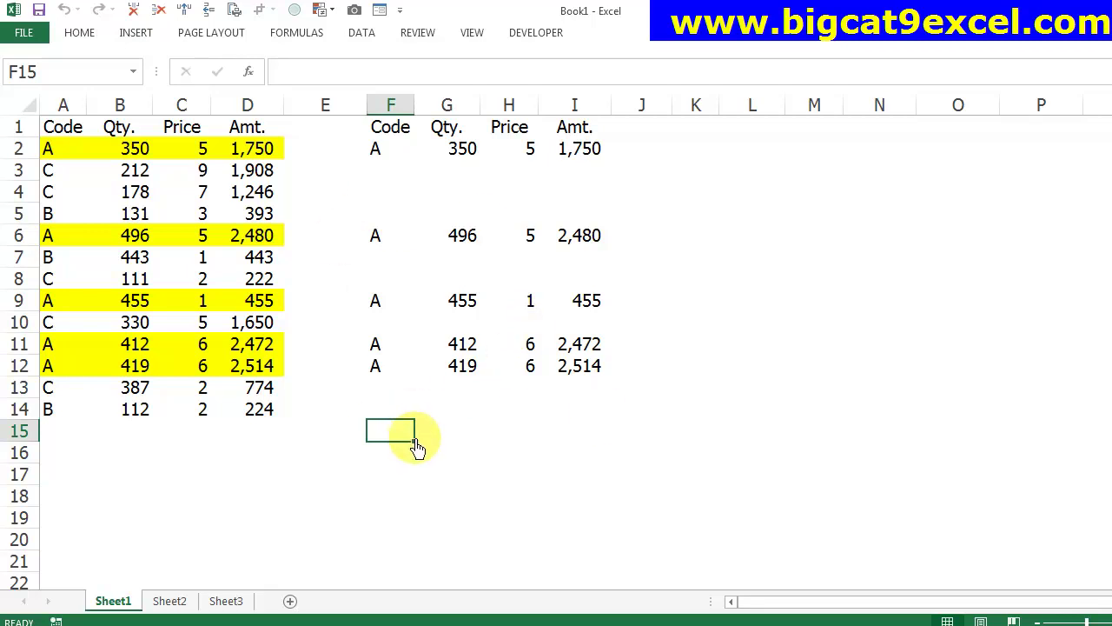
# Copy the full table A1:D14 and paste it starting at K1.
pyautogui.hotkey('ctrl', 'Home')
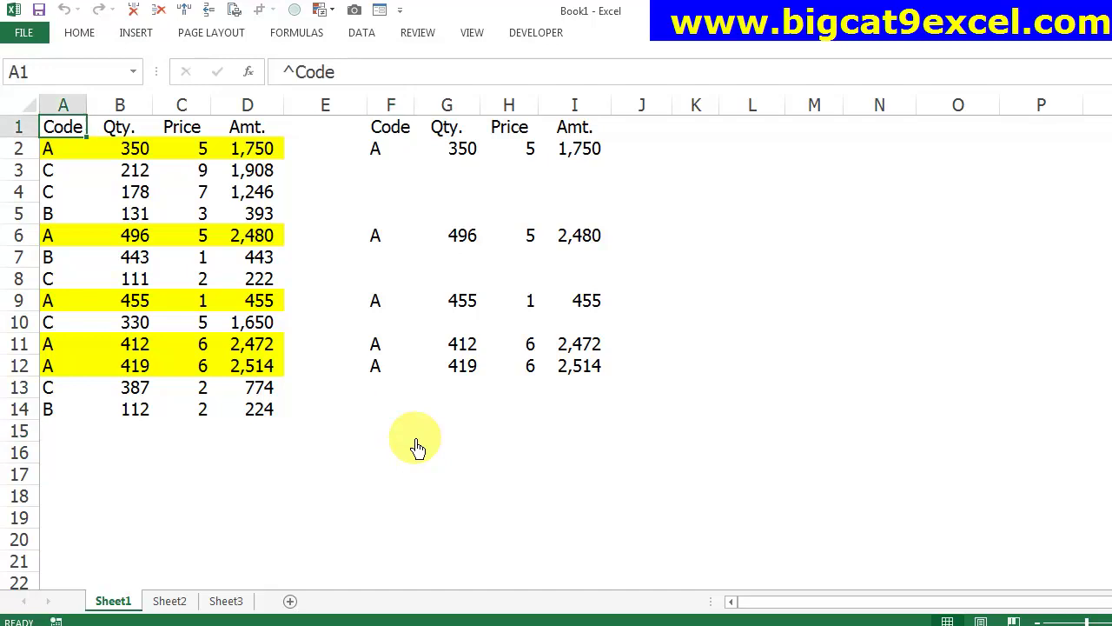
pyautogui.hotkey('ctrl', 'shift', 'Right')
pyautogui.hotkey('ctrl', 'shift', 'Down')
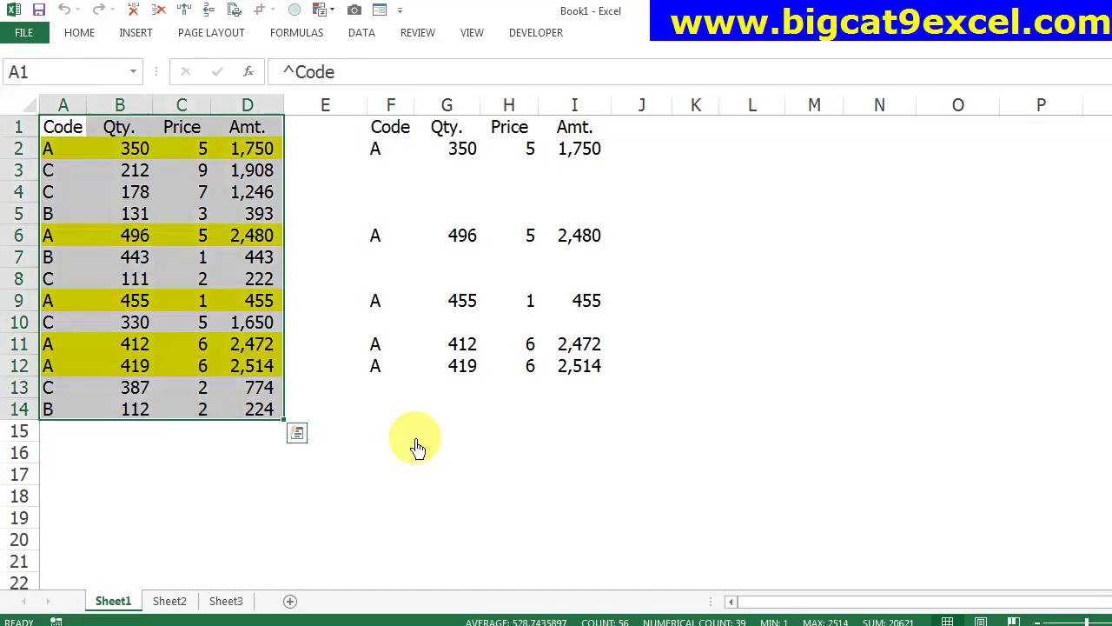
pyautogui.hotkey('ctrl', 'c')
pyautogui.press('Right')
pyautogui.press('Right')
pyautogui.press('Right')
pyautogui.press('Right')
pyautogui.press('Right')
pyautogui.press('Right')
pyautogui.press('Right')
pyautogui.press('Return')
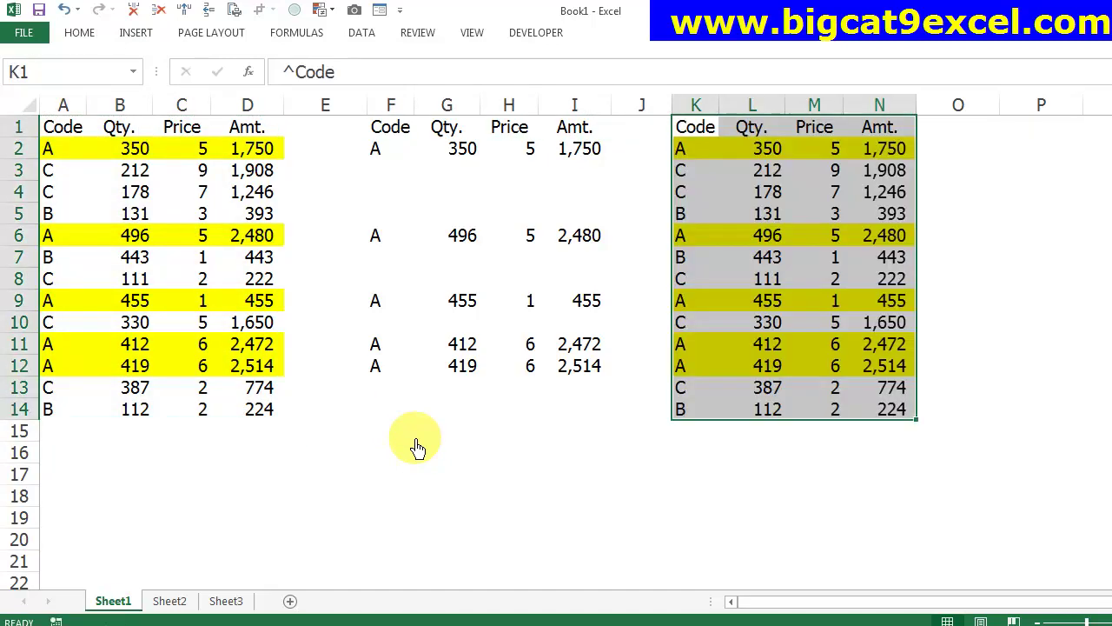
pyautogui.press('Up')
# Add filters to the K–N copy and set its Code filter to B and C.
pyautogui.hotkey('alt', 'a')
pyautogui.press('t')
pyautogui.click(711, 129)
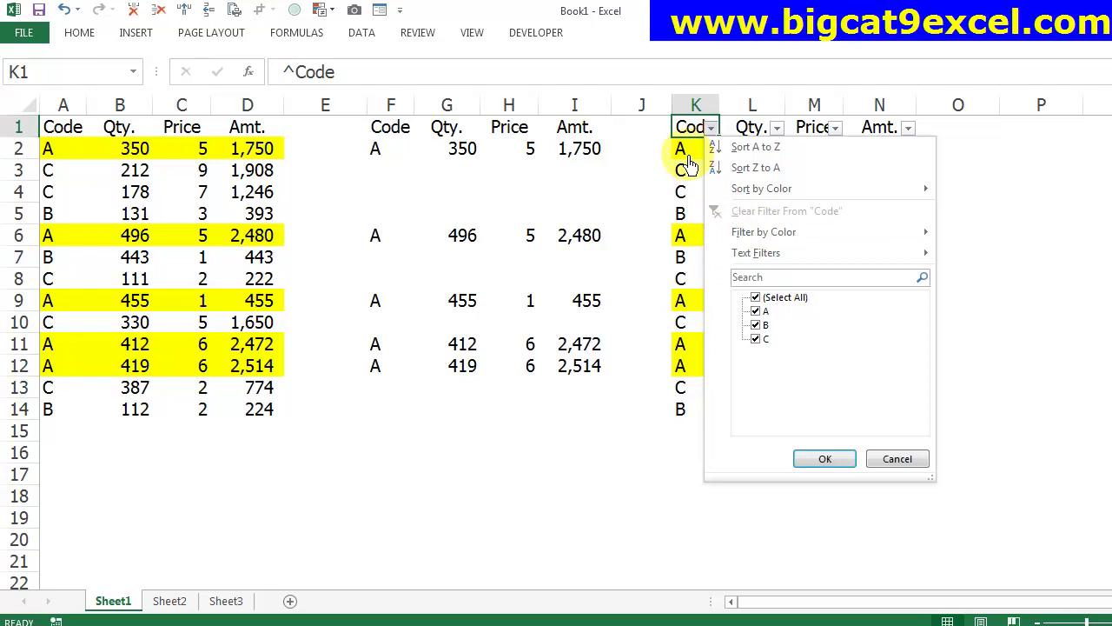
pyautogui.click(749, 313)
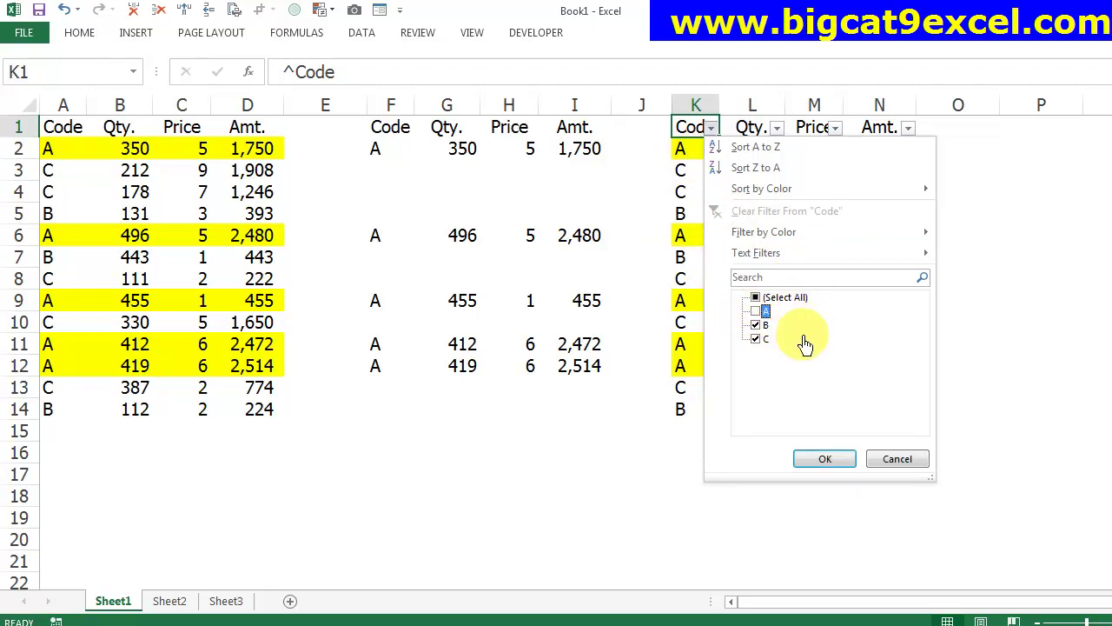
pyautogui.click(756, 339)
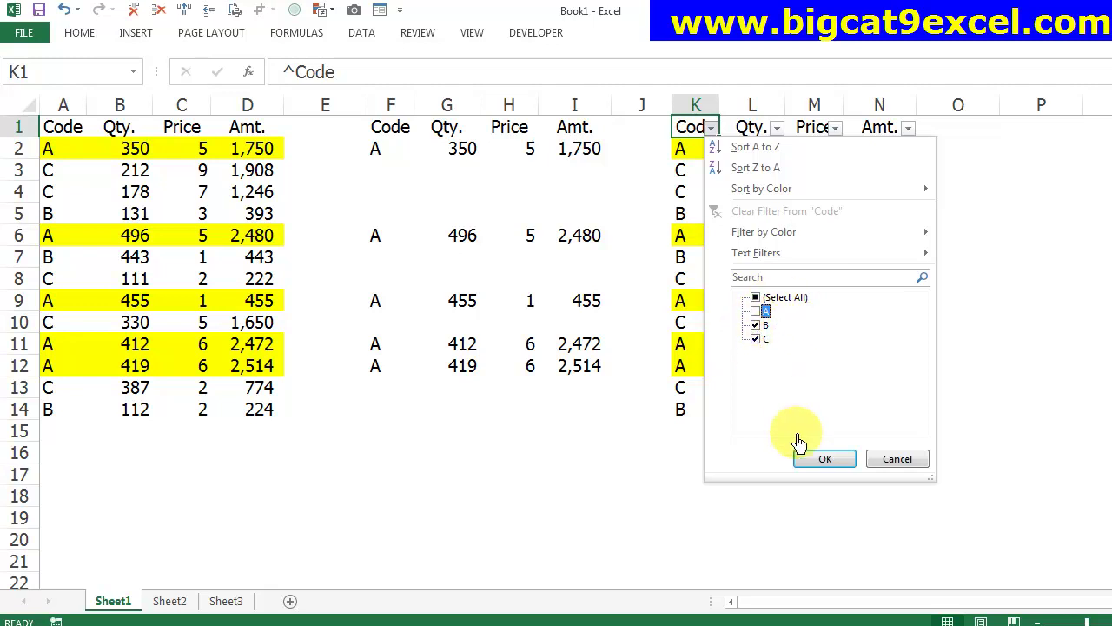
pyautogui.click(820, 463)
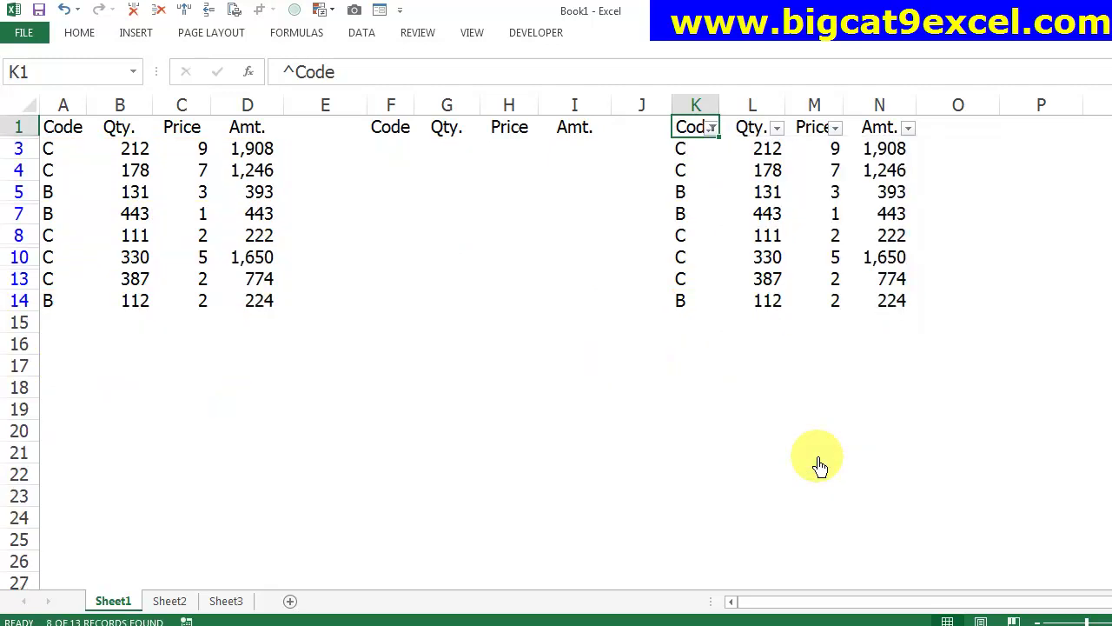
# Delete the visible B and C rows in K3:N14, then clear the filter.
pyautogui.press('Down')
pyautogui.hotkey('ctrl', 'shift', 'Right')
pyautogui.hotkey('ctrl', 'shift', 'Down')
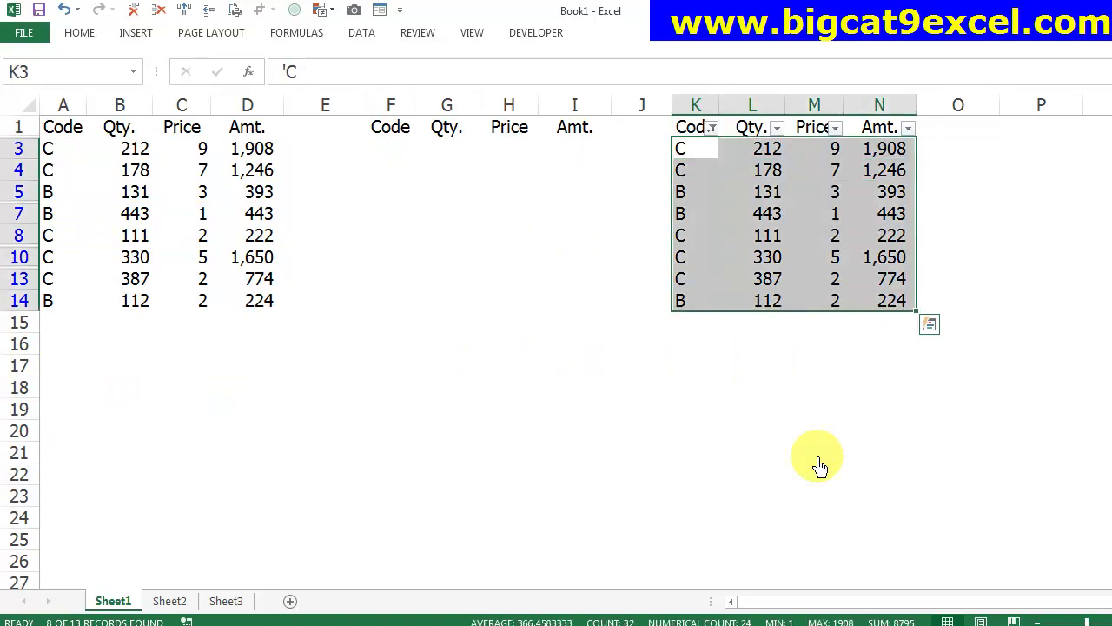
pyautogui.press('Delete')
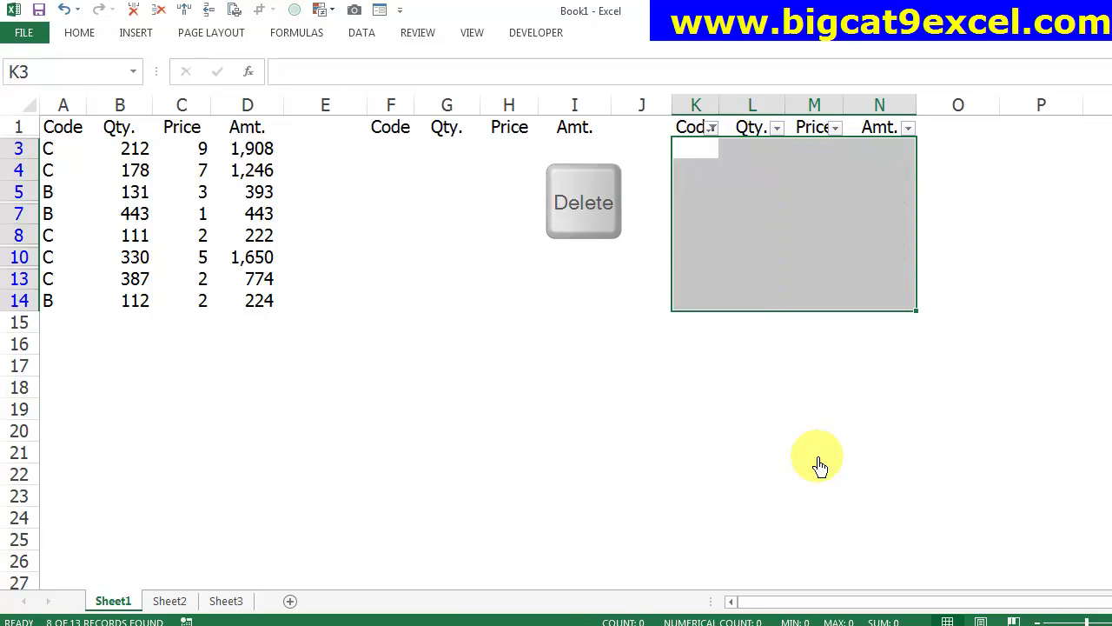
pyautogui.press('alt')
pyautogui.press('a')
pyautogui.press('c')
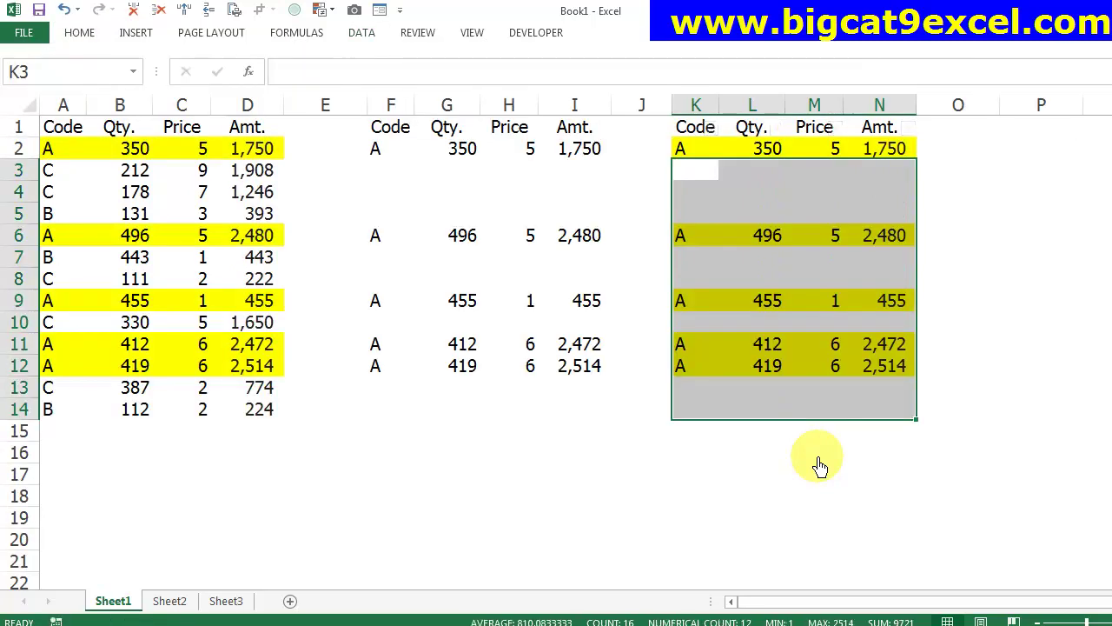
pyautogui.click(641, 170)
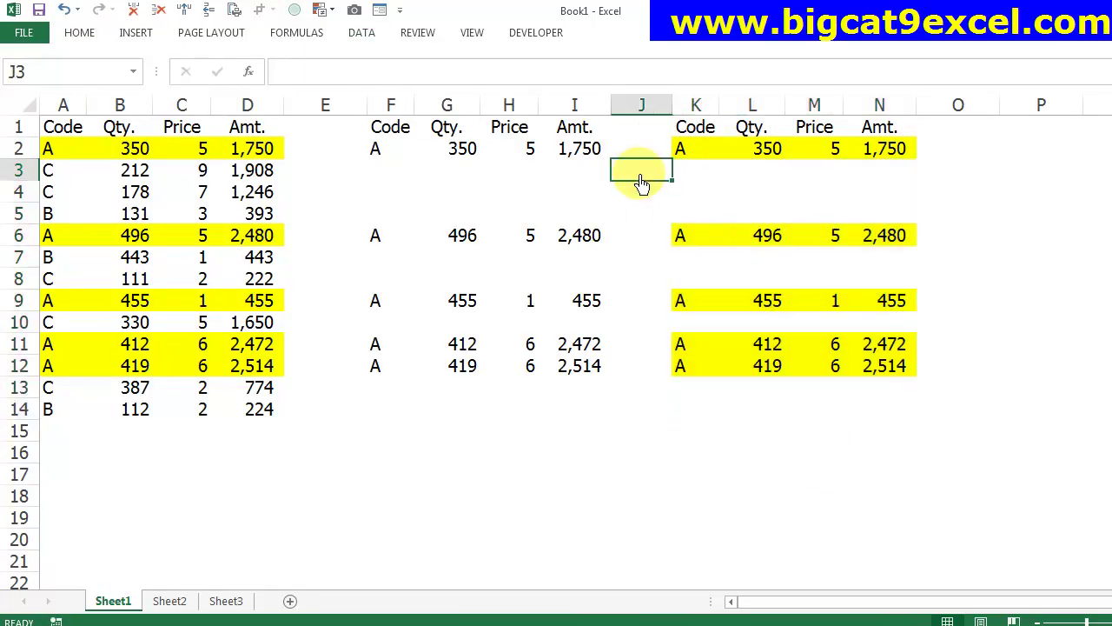